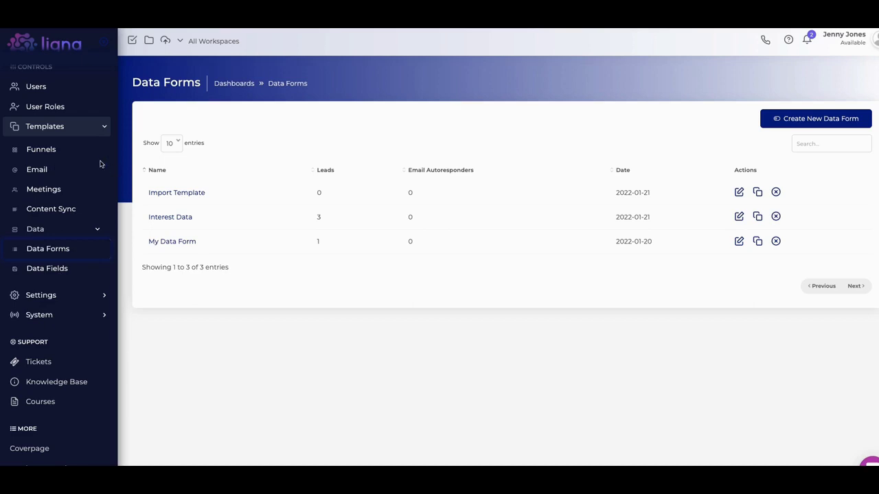
Open the Interest Data form in Ligna's form editor
{"action": "scroll", "coordinate": [103, 165], "scroll_direction": "up", "scroll_amount": 5}
{"action": "scroll", "coordinate": [103, 122], "scroll_direction": "up", "scroll_amount": 3}
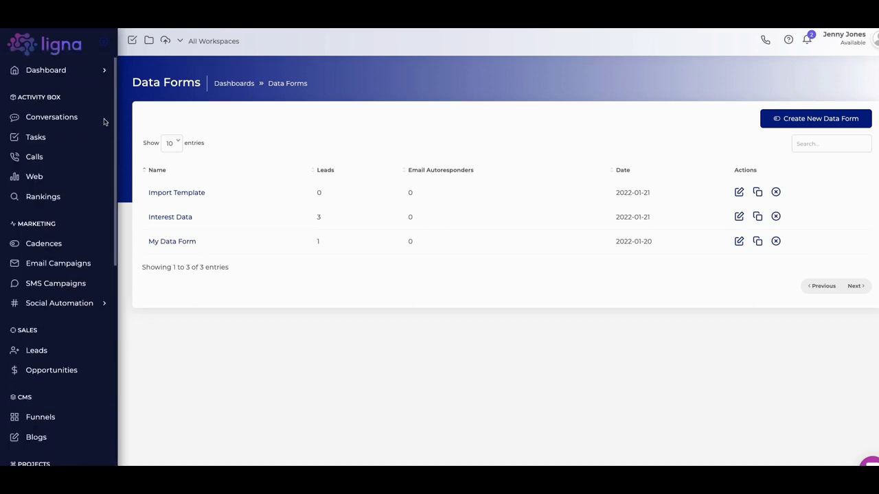
{"action": "scroll", "coordinate": [103, 121], "scroll_direction": "down", "scroll_amount": 7}
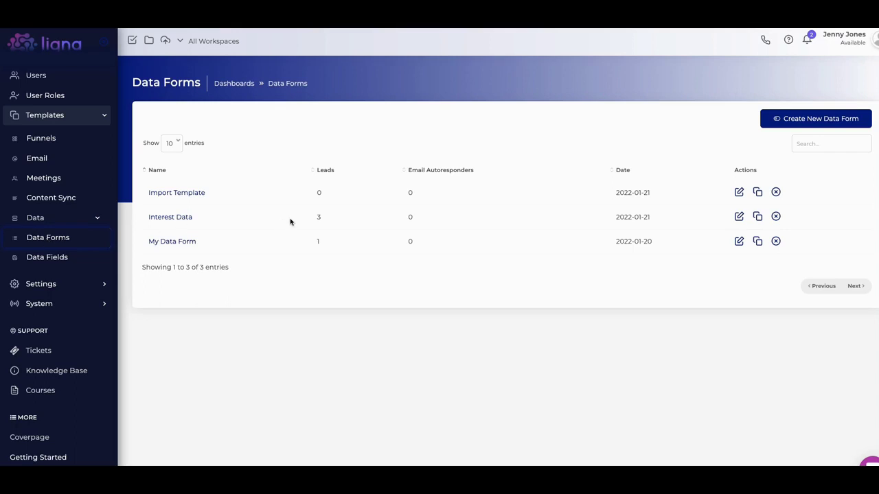
{"action": "left_click", "coordinate": [738, 217]}
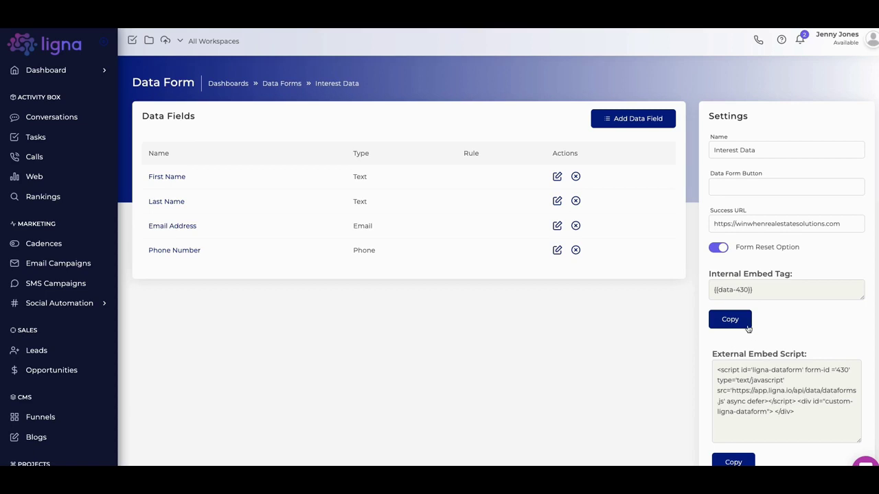
Copy the form's External Embed Script to the clipboard
{"action": "scroll", "coordinate": [747, 333], "scroll_direction": "down", "scroll_amount": 2}
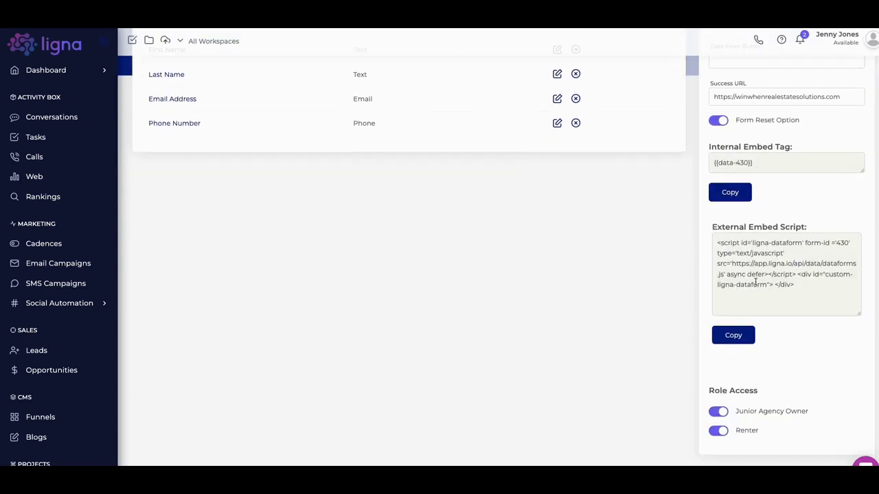
{"action": "scroll", "coordinate": [742, 293], "scroll_direction": "up", "scroll_amount": 1}
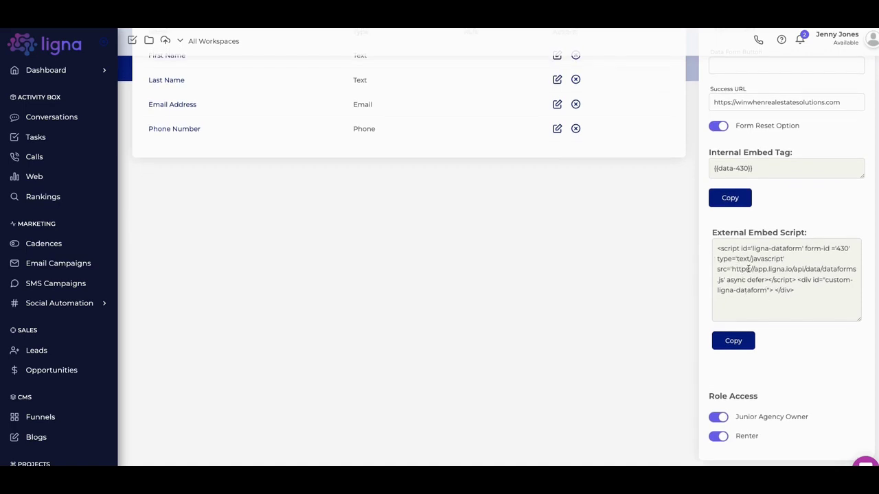
{"action": "scroll", "coordinate": [748, 268], "scroll_direction": "up", "scroll_amount": 1}
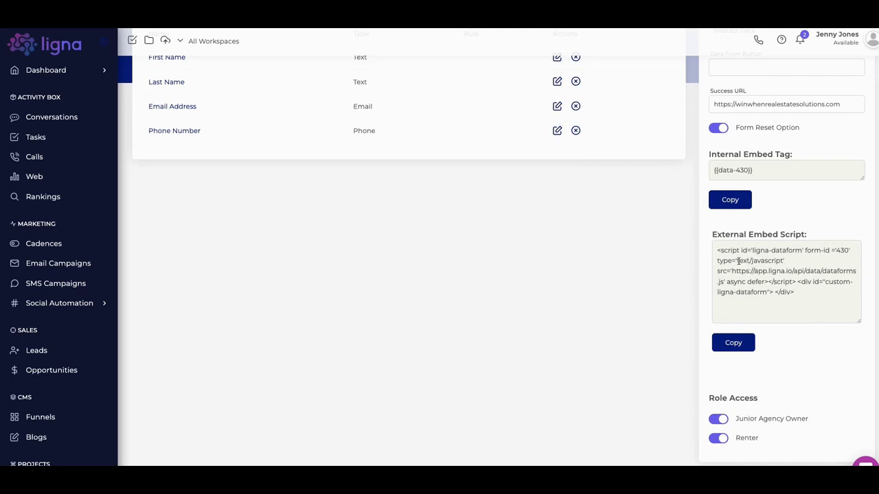
{"action": "left_click", "coordinate": [731, 342]}
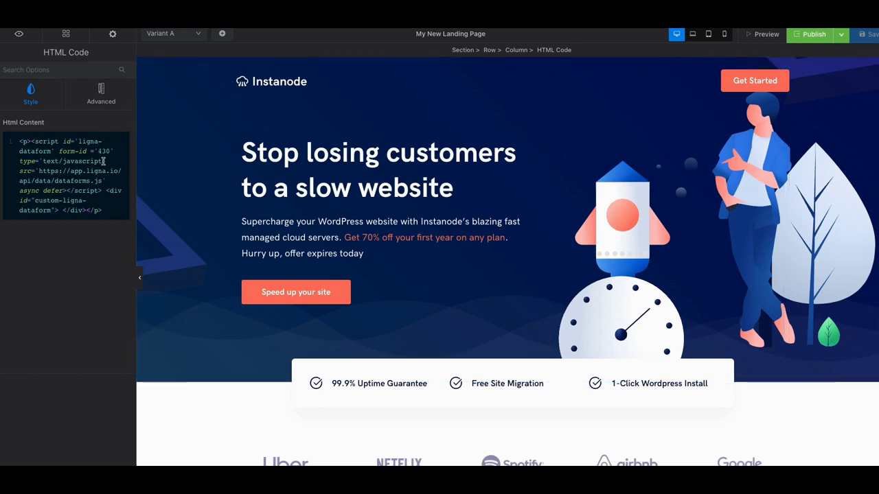
Scroll the Swipe Pages canvas down to the HTML Code element holding the Ligna embed script
{"action": "scroll", "coordinate": [459, 212], "scroll_direction": "down", "scroll_amount": 1}
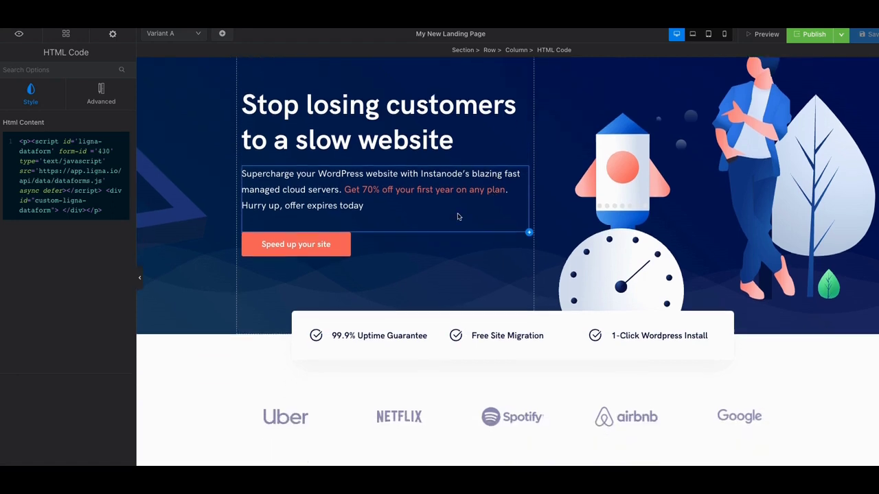
{"action": "scroll", "coordinate": [306, 206], "scroll_direction": "down", "scroll_amount": 3}
{"action": "scroll", "coordinate": [433, 229], "scroll_direction": "down", "scroll_amount": 10}
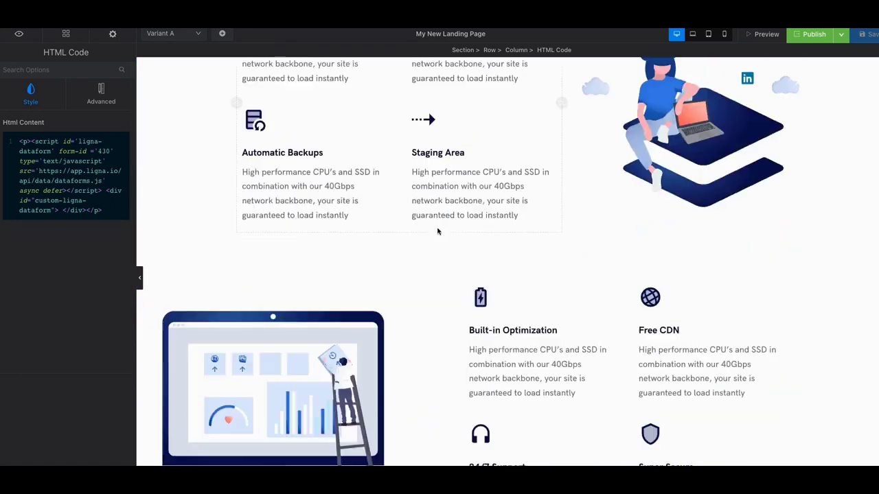
{"action": "scroll", "coordinate": [532, 281], "scroll_direction": "down", "scroll_amount": 15}
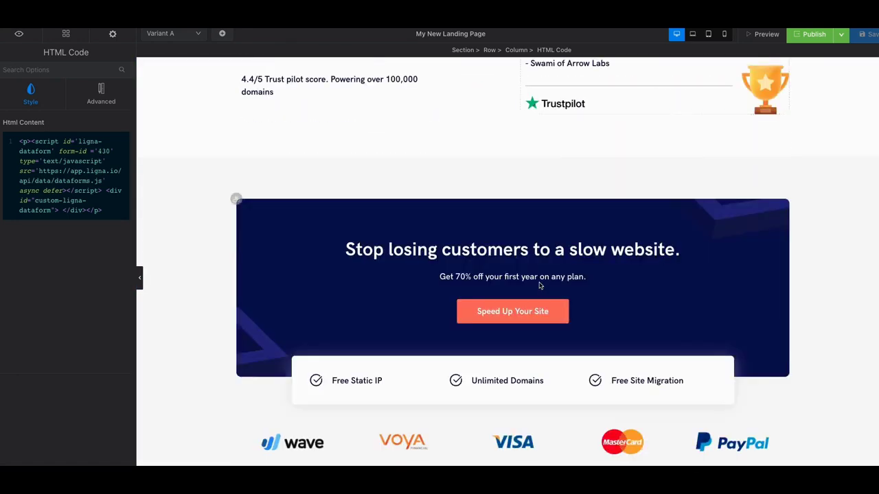
{"action": "scroll", "coordinate": [539, 286], "scroll_direction": "down", "scroll_amount": 5}
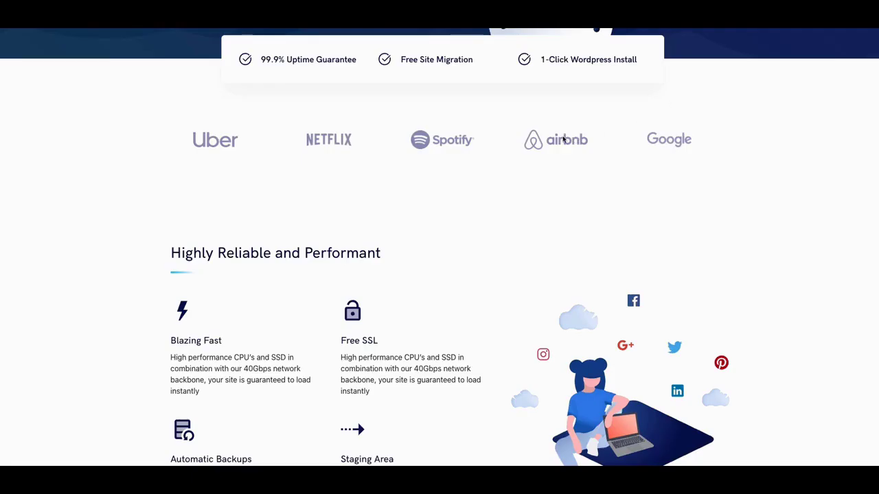
Scroll the landing page preview down to the embedded form's name, email, phone fields and Submit button
{"action": "scroll", "coordinate": [565, 134], "scroll_direction": "up", "scroll_amount": 2}
{"action": "scroll", "coordinate": [575, 176], "scroll_direction": "up", "scroll_amount": 2}
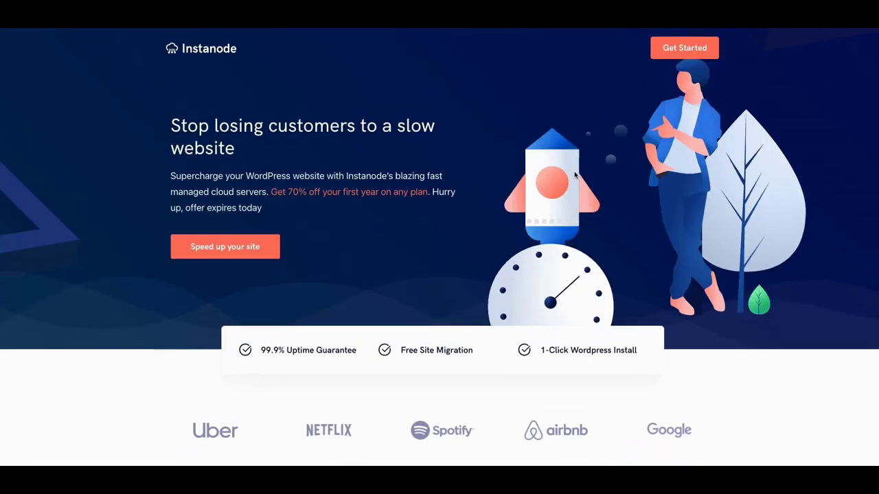
{"action": "scroll", "coordinate": [574, 176], "scroll_direction": "down", "scroll_amount": 9}
{"action": "scroll", "coordinate": [574, 176], "scroll_direction": "down", "scroll_amount": 13}
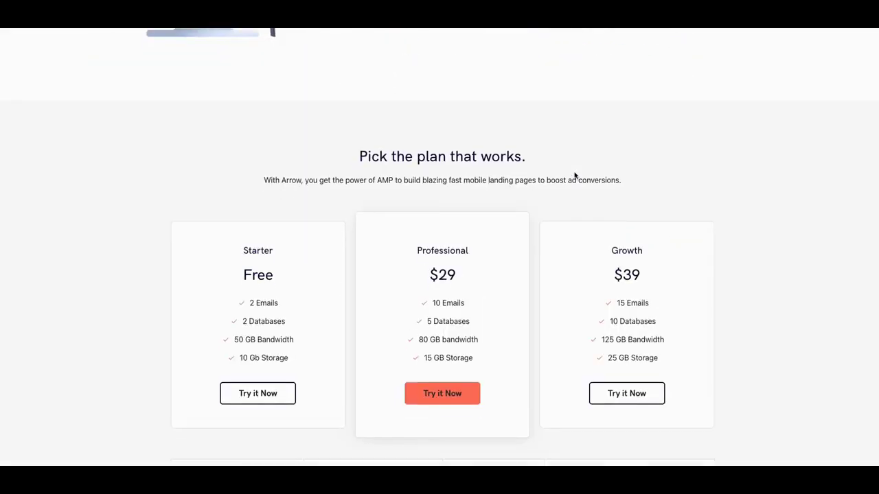
{"action": "scroll", "coordinate": [575, 175], "scroll_direction": "up", "scroll_amount": 20}
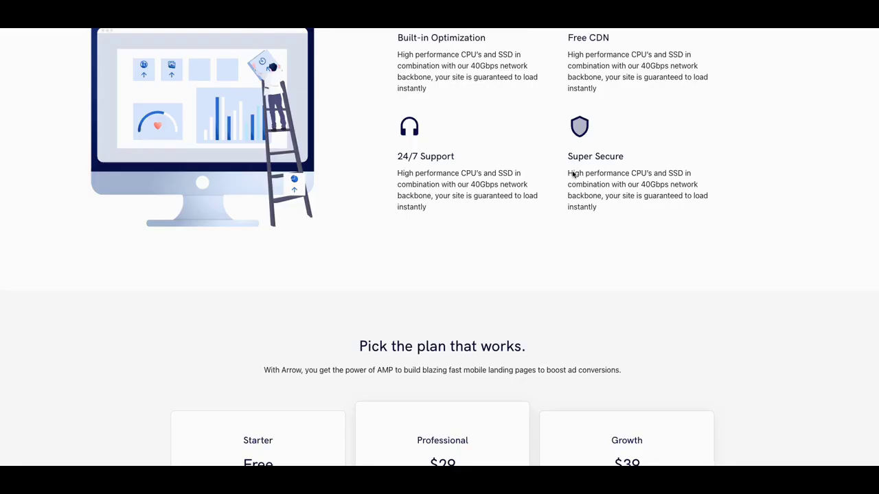
{"action": "scroll", "coordinate": [573, 175], "scroll_direction": "down", "scroll_amount": 4}
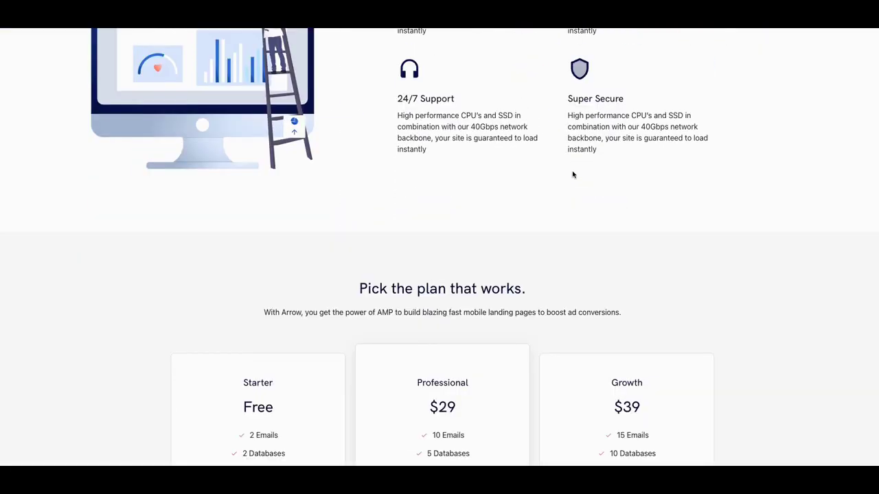
{"action": "scroll", "coordinate": [573, 175], "scroll_direction": "down", "scroll_amount": 3}
{"action": "scroll", "coordinate": [572, 171], "scroll_direction": "down", "scroll_amount": 5}
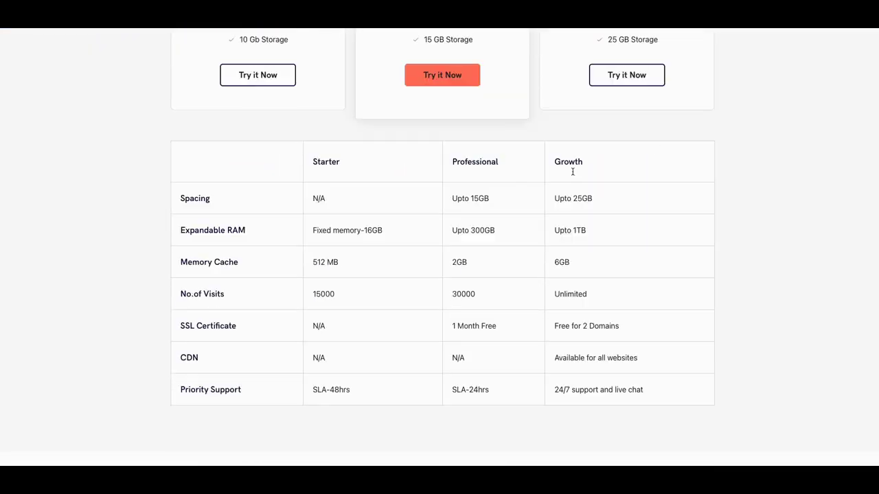
{"action": "scroll", "coordinate": [573, 172], "scroll_direction": "down", "scroll_amount": 10}
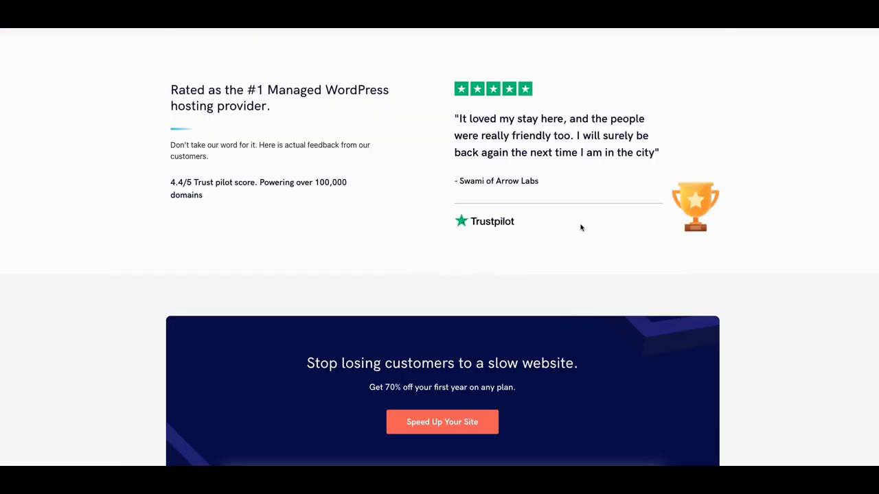
{"action": "scroll", "coordinate": [580, 227], "scroll_direction": "down", "scroll_amount": 5}
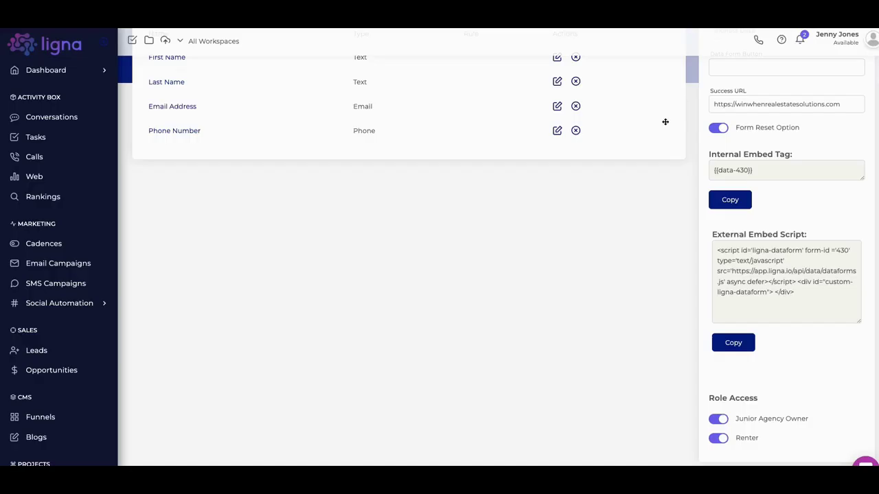
Scroll Ligna's form editor to the top to show First Name, Last Name, Email Address and Phone Number
{"action": "scroll", "coordinate": [729, 147], "scroll_direction": "up", "scroll_amount": 3}
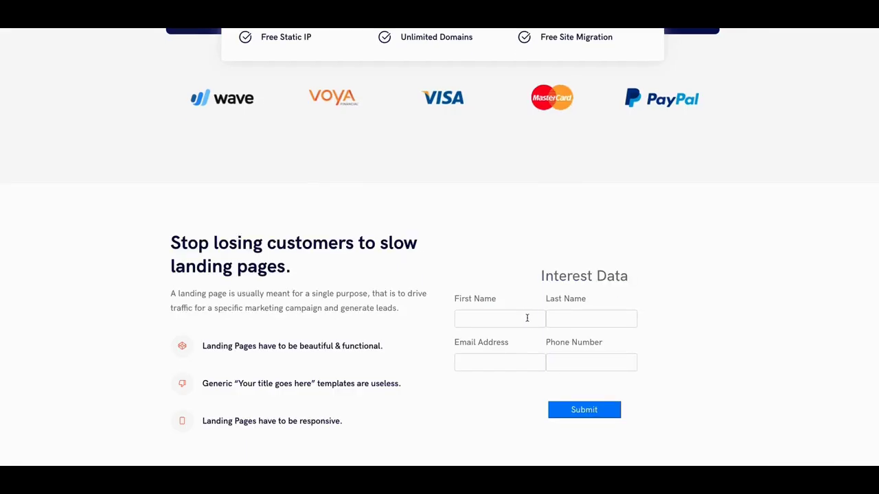
Fill in the test contact's first name, last name and e-mail address on the landing page form
{"action": "left_click", "coordinate": [527, 318]}
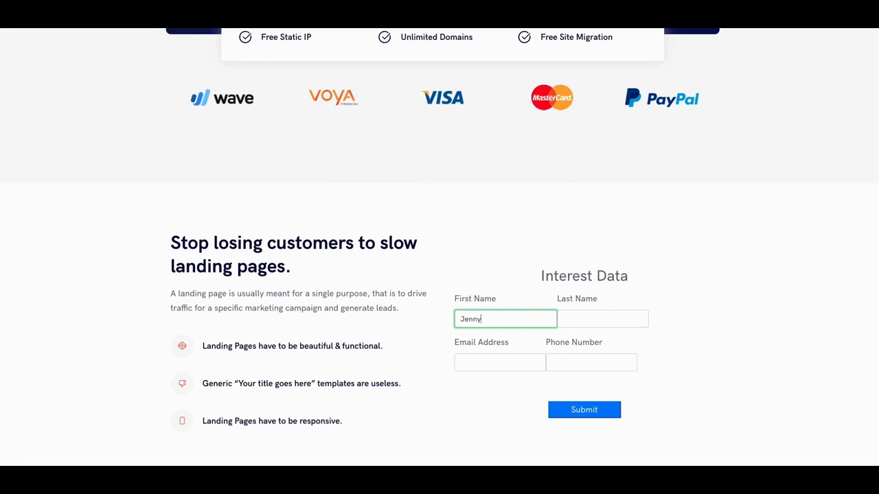
{"action": "left_click", "coordinate": [602, 318]}
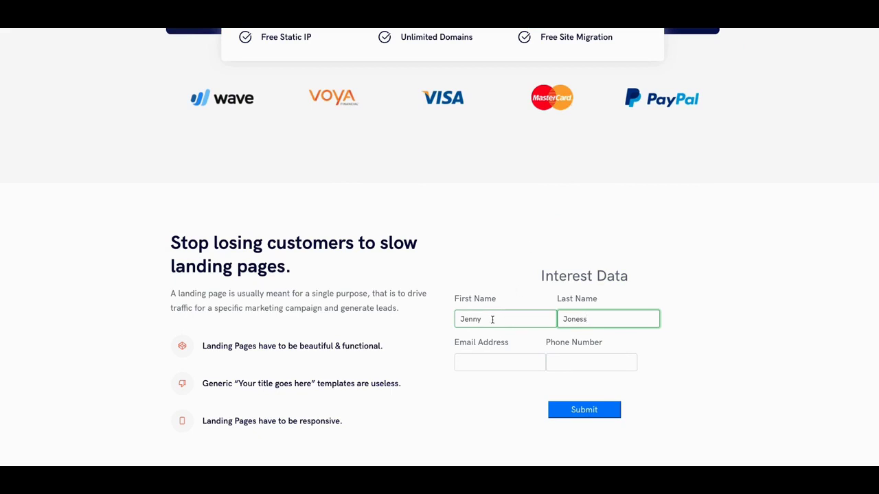
{"action": "left_click", "coordinate": [489, 362]}
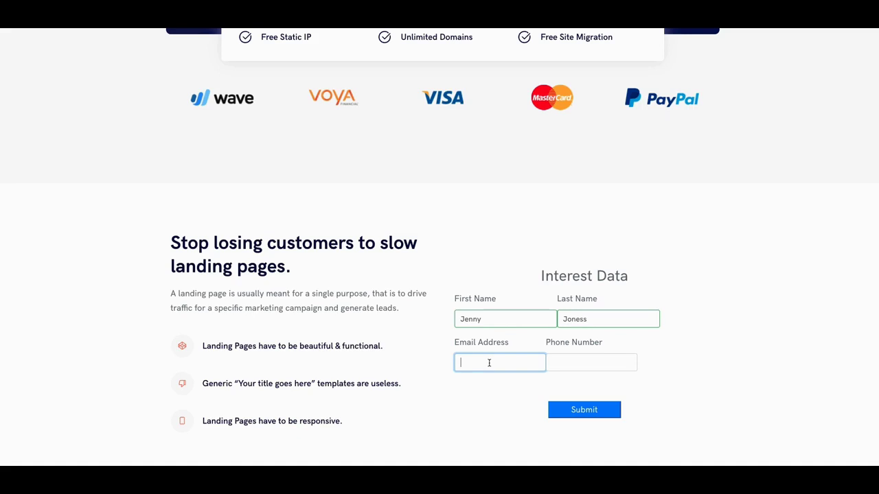
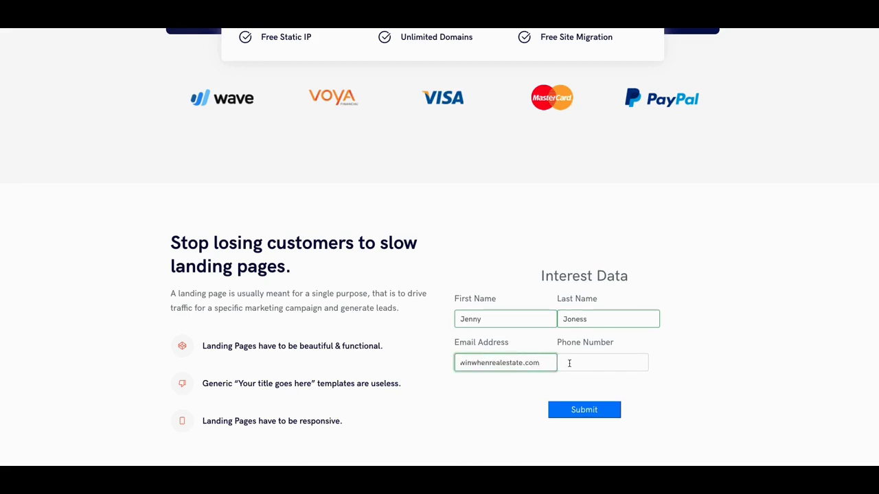
Enter the test contact's phone number and submit the Interest Data form
{"action": "left_click", "coordinate": [569, 363]}
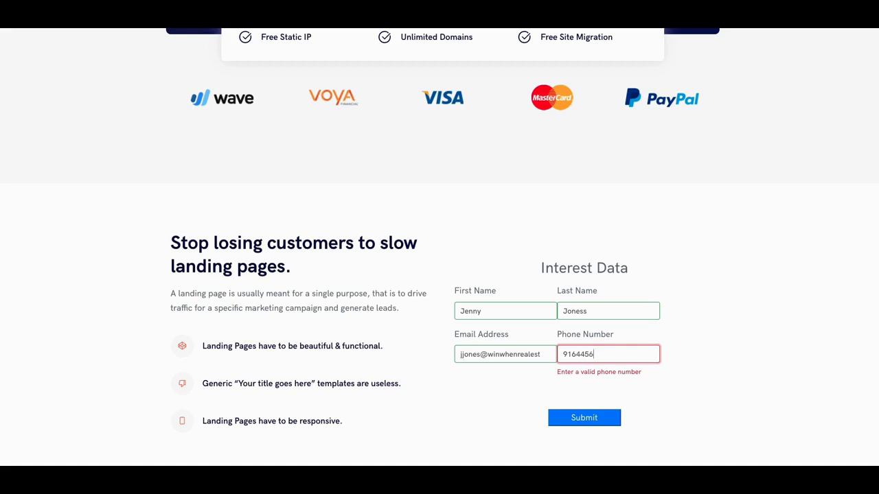
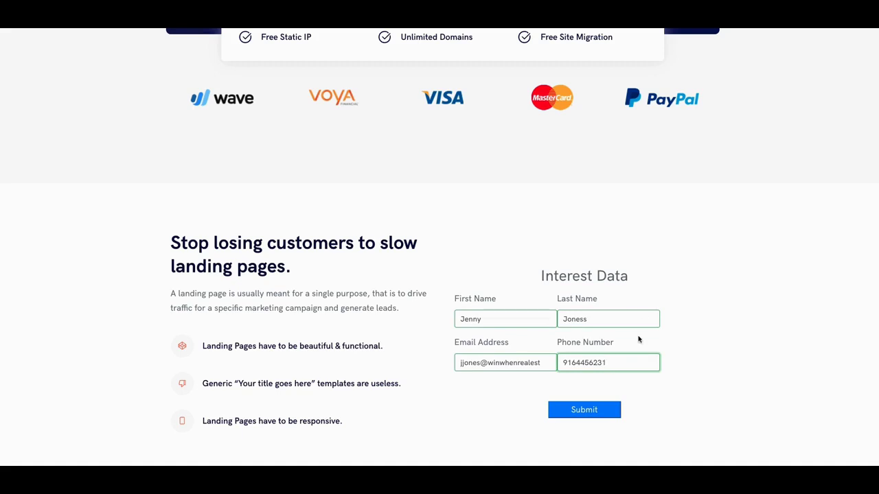
{"action": "left_click", "coordinate": [580, 415]}
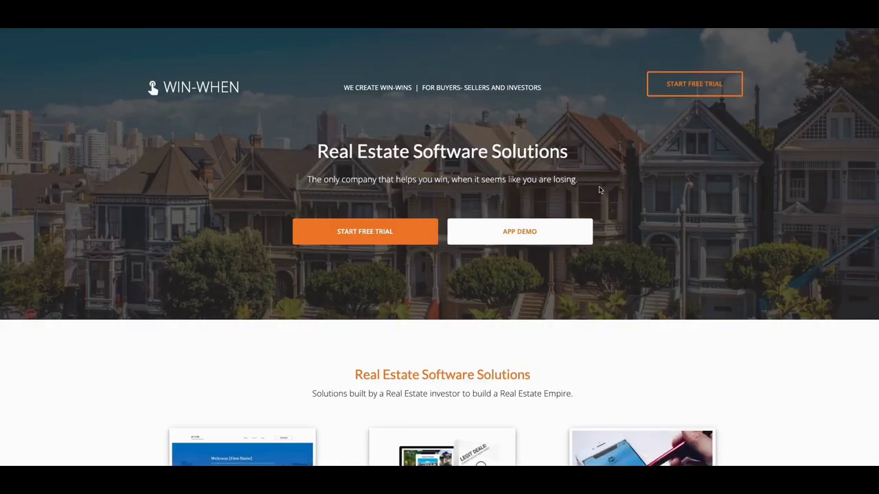
Scroll through the Win-When real estate homepage and its software solution cards
{"action": "scroll", "coordinate": [349, 167], "scroll_direction": "down", "scroll_amount": 2}
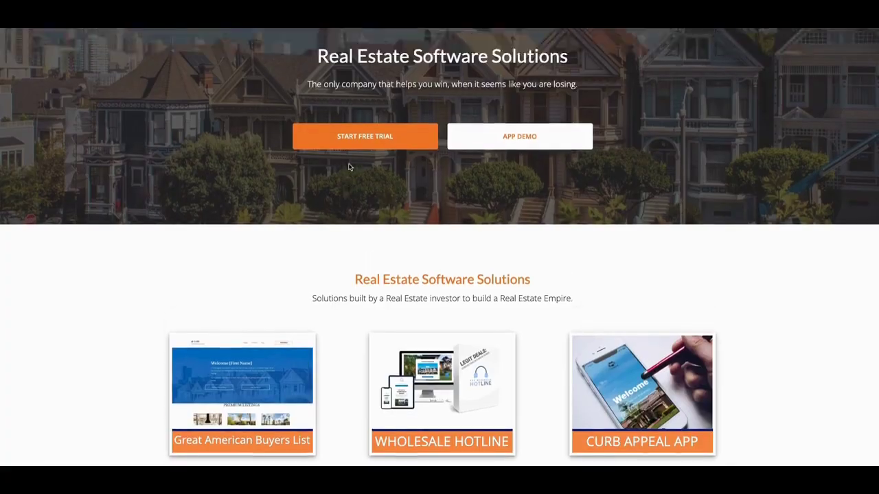
{"action": "scroll", "coordinate": [349, 166], "scroll_direction": "up", "scroll_amount": 2}
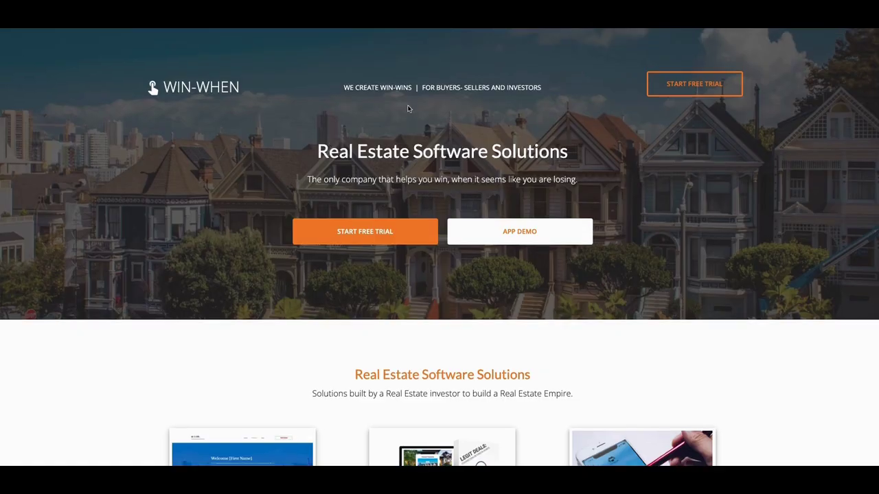
{"action": "scroll", "coordinate": [433, 110], "scroll_direction": "down", "scroll_amount": 3}
{"action": "scroll", "coordinate": [433, 110], "scroll_direction": "down", "scroll_amount": 1}
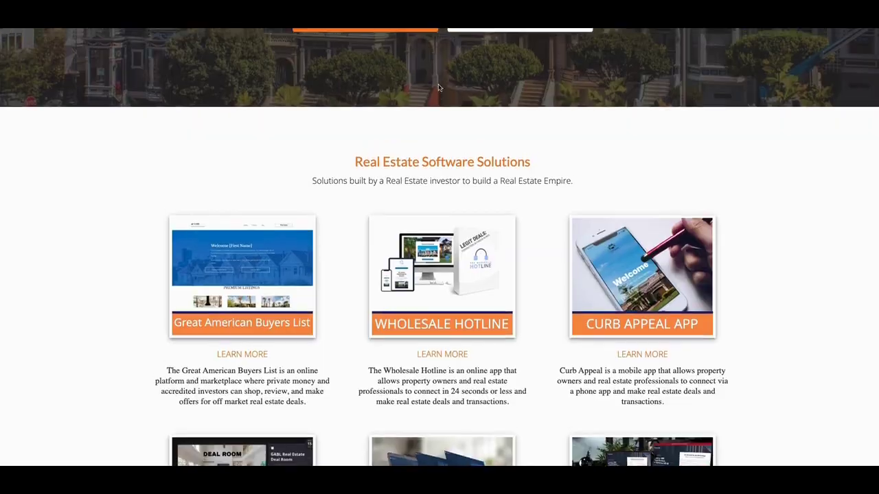
{"action": "scroll", "coordinate": [607, 30], "scroll_direction": "up", "scroll_amount": 4}
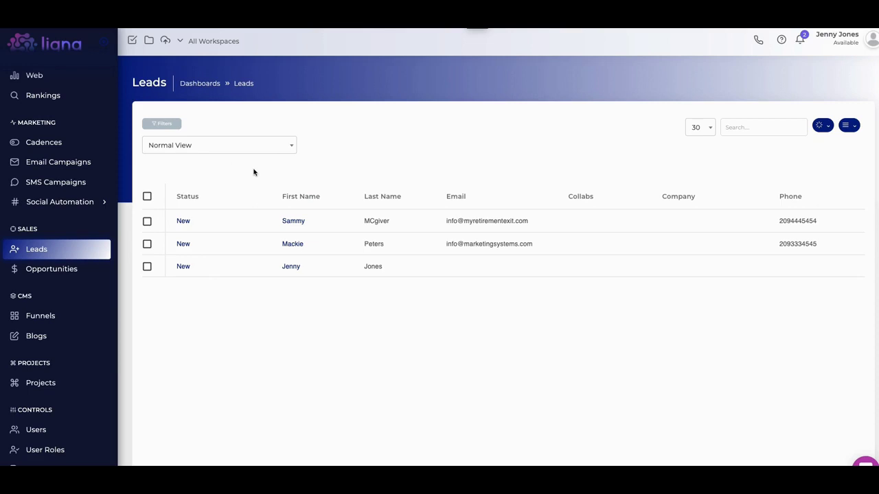
Review the Leads list and check the Normal View dropdown without changing it
{"action": "scroll", "coordinate": [122, 265], "scroll_direction": "down", "scroll_amount": 2}
{"action": "scroll", "coordinate": [77, 296], "scroll_direction": "down", "scroll_amount": 2}
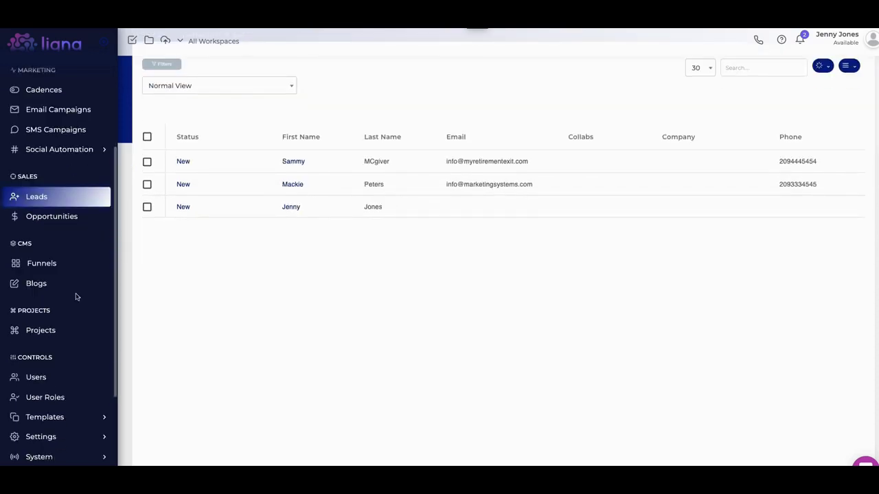
{"action": "scroll", "coordinate": [77, 296], "scroll_direction": "down", "scroll_amount": 3}
{"action": "scroll", "coordinate": [76, 299], "scroll_direction": "up", "scroll_amount": 5}
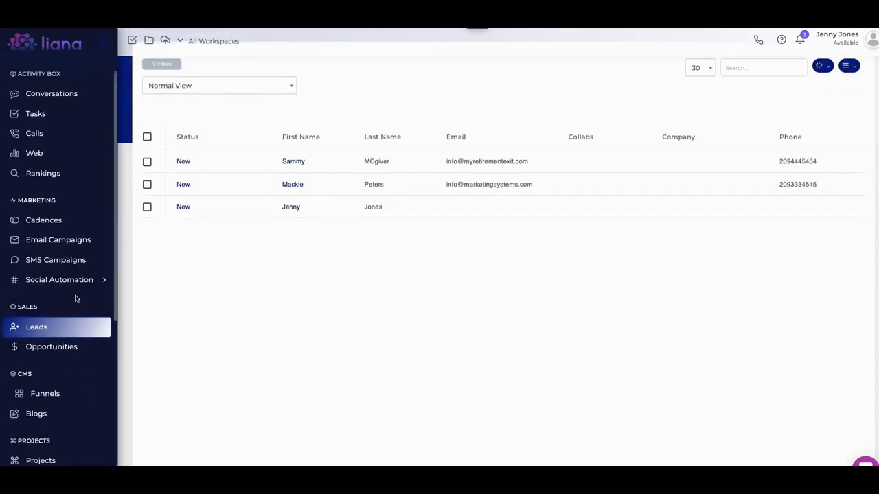
{"action": "scroll", "coordinate": [57, 337], "scroll_direction": "down", "scroll_amount": 3}
{"action": "scroll", "coordinate": [54, 343], "scroll_direction": "up", "scroll_amount": 1}
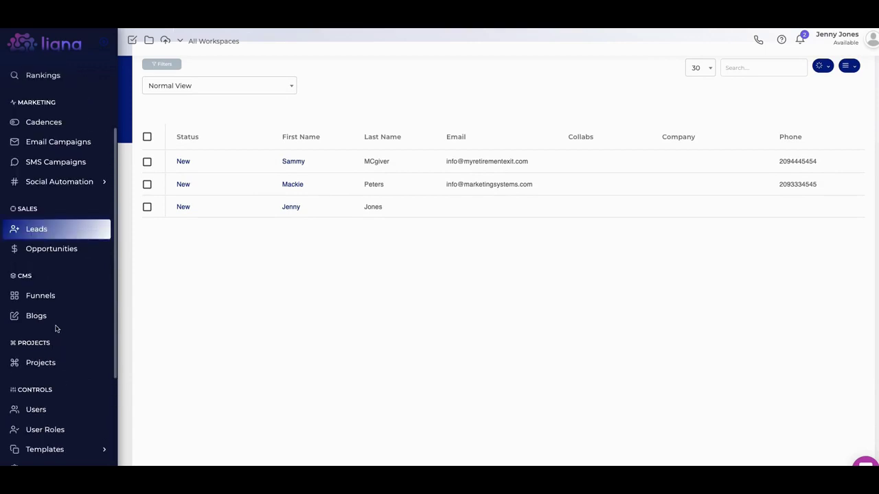
{"action": "scroll", "coordinate": [57, 328], "scroll_direction": "up", "scroll_amount": 1}
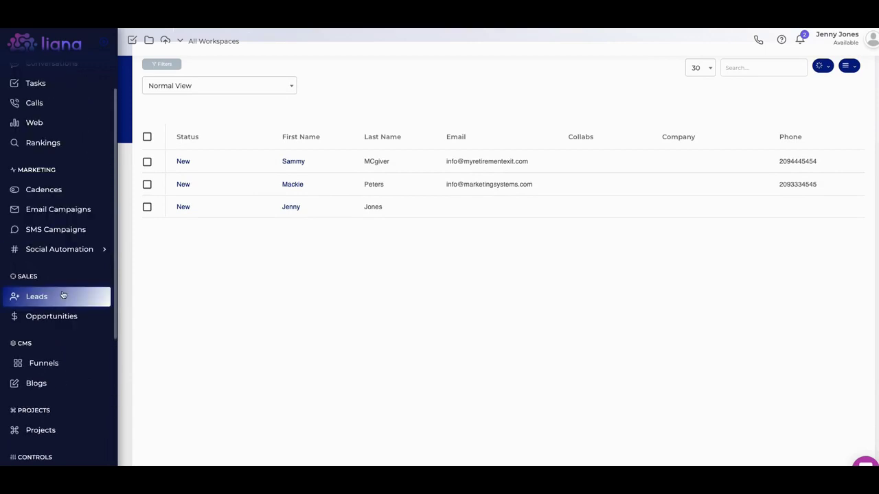
{"action": "left_click", "coordinate": [292, 94]}
{"action": "left_click", "coordinate": [292, 86]}
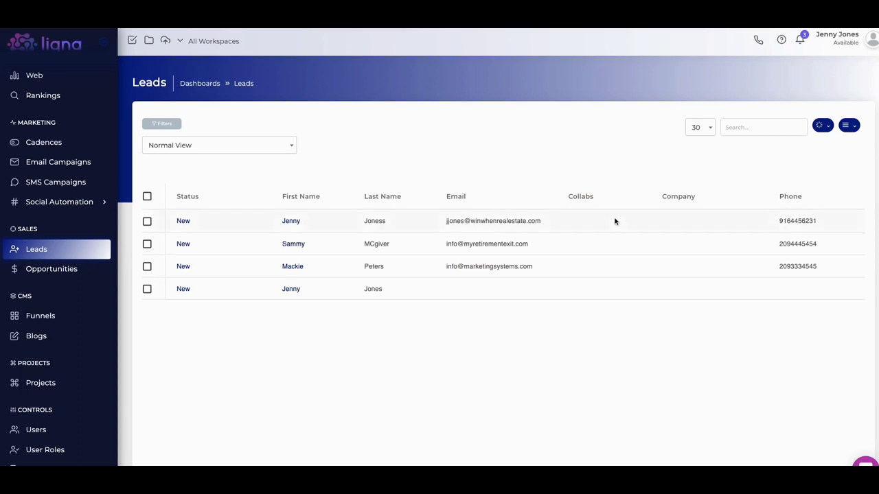
Check the refreshed Leads list for the new test lead with e-mail and phone at the top
{"action": "scroll", "coordinate": [442, 316], "scroll_direction": "down", "scroll_amount": 1}
{"action": "scroll", "coordinate": [421, 288], "scroll_direction": "up", "scroll_amount": 1}
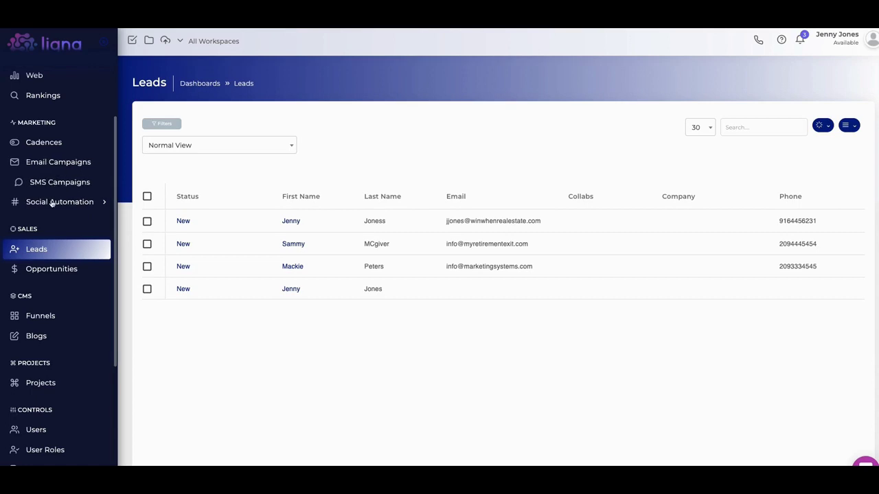
{"action": "scroll", "coordinate": [41, 160], "scroll_direction": "up", "scroll_amount": 3}
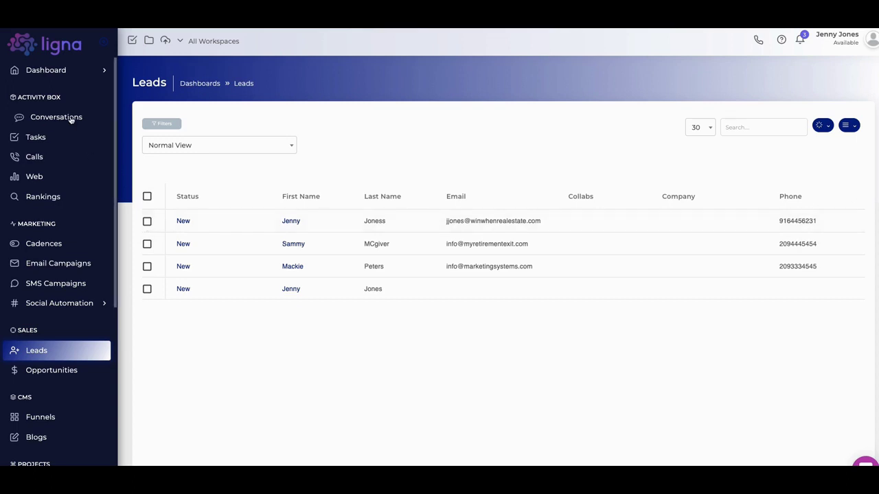
Select the top three leads, starting with the new test submission, so 3 are selected
{"action": "left_click", "coordinate": [146, 221]}
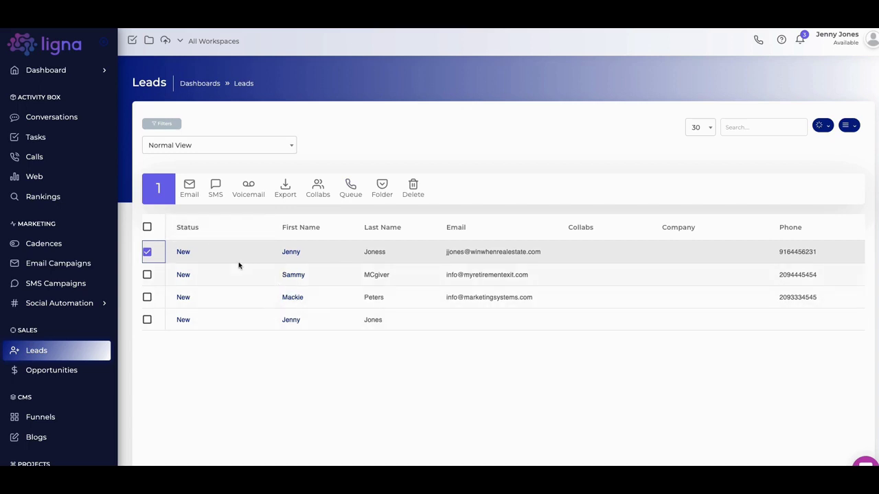
{"action": "left_click", "coordinate": [147, 275]}
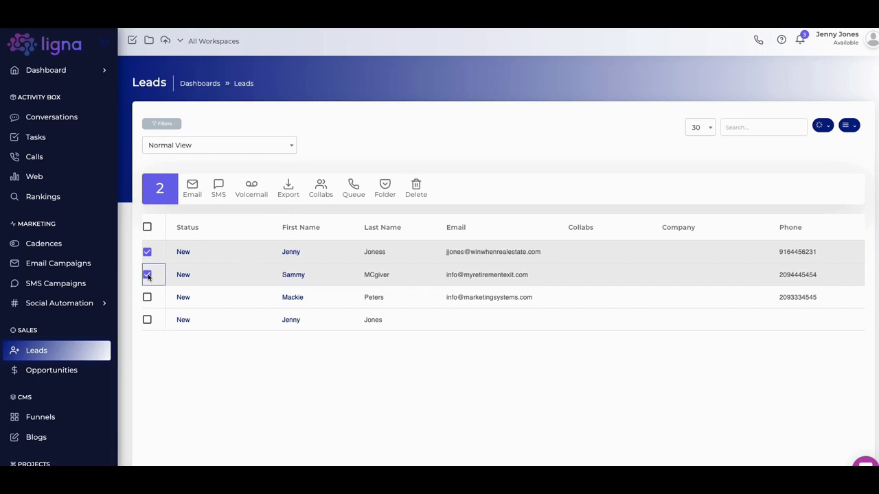
{"action": "left_click", "coordinate": [147, 298]}
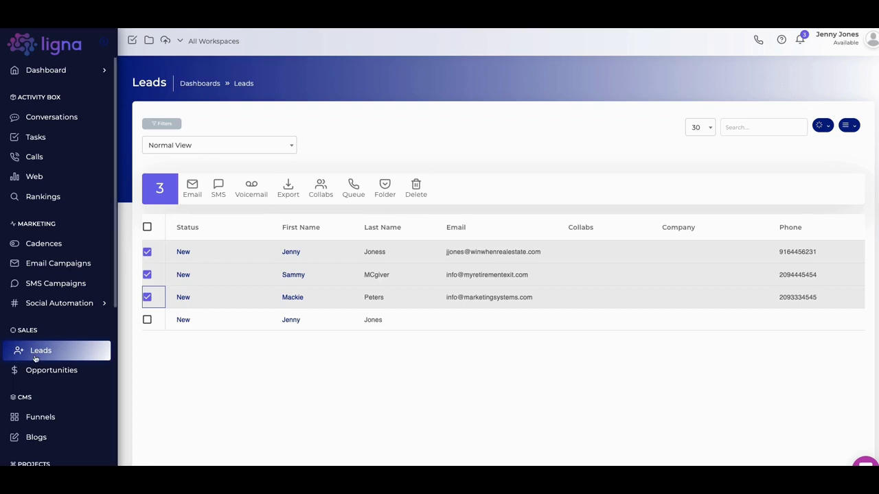
Expand Templates and its Data group in the sidebar to reveal Data Forms and Data Fields
{"action": "scroll", "coordinate": [45, 333], "scroll_direction": "down", "scroll_amount": 5}
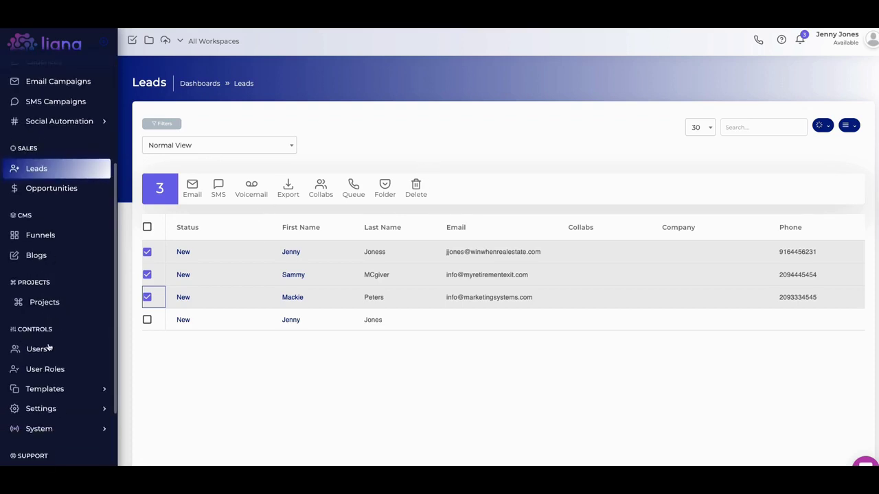
{"action": "scroll", "coordinate": [47, 333], "scroll_direction": "up", "scroll_amount": 4}
{"action": "scroll", "coordinate": [41, 320], "scroll_direction": "down", "scroll_amount": 3}
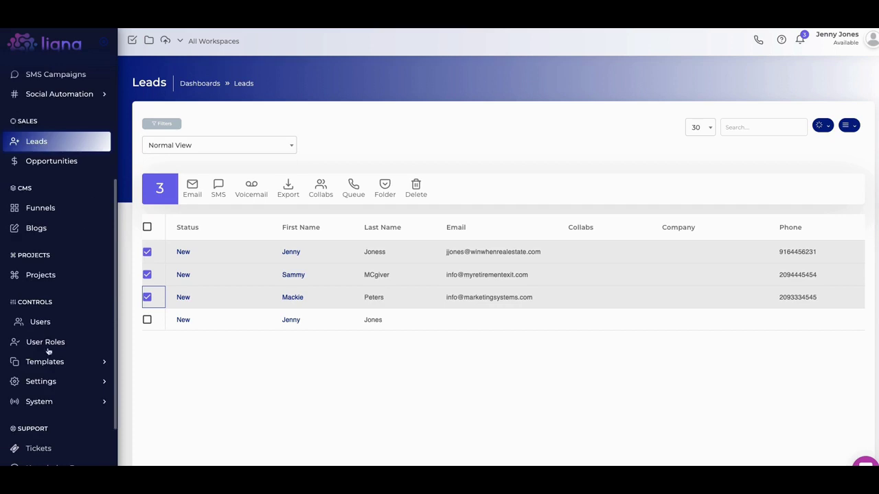
{"action": "left_click", "coordinate": [46, 358]}
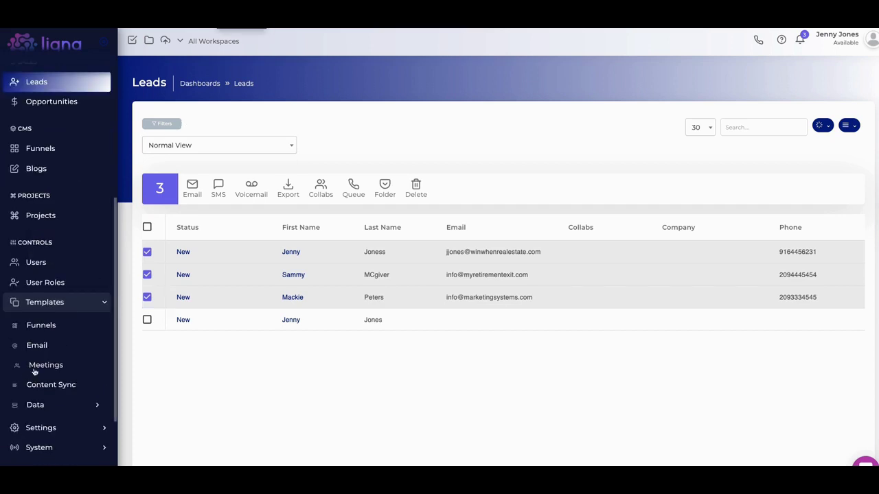
{"action": "scroll", "coordinate": [51, 364], "scroll_direction": "down", "scroll_amount": 1}
{"action": "left_click", "coordinate": [37, 380]}
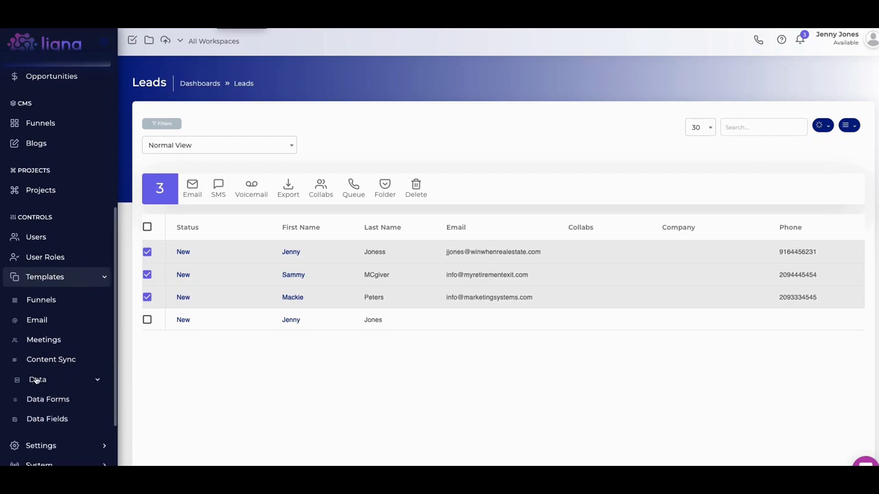